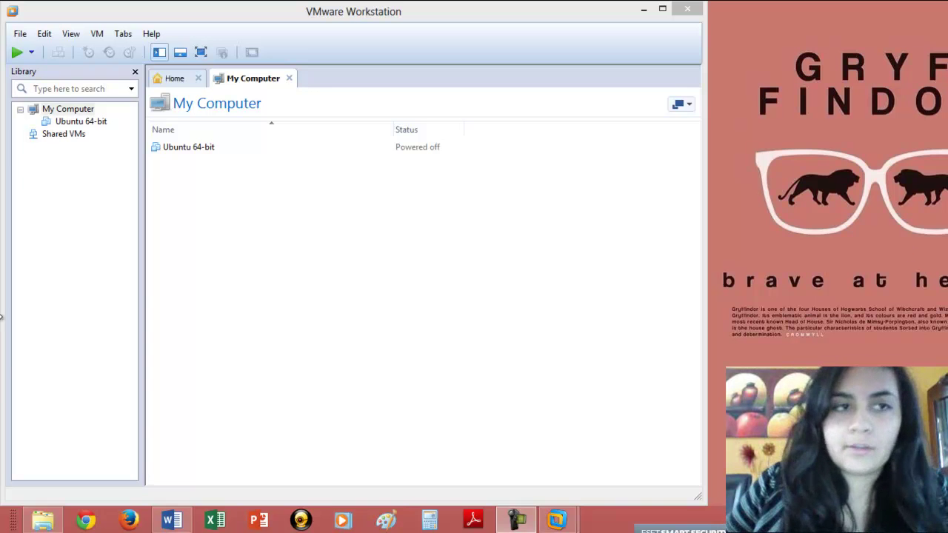
# Step: Start creating a new virtual machine with the Typical (recommended) configuration
pyautogui.click(80, 194)
pyautogui.click(20, 34)
pyautogui.click(20, 34)
pyautogui.click(20, 33)
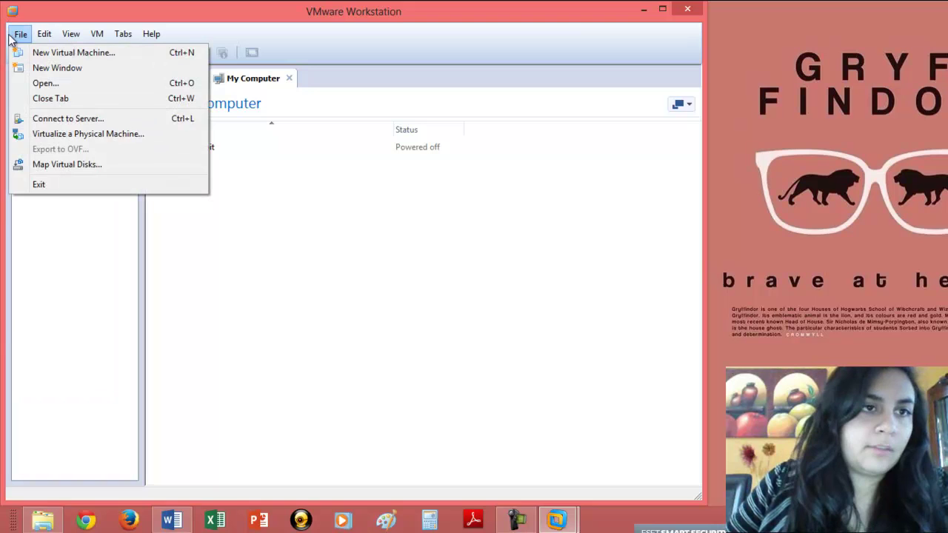
pyautogui.click(53, 54)
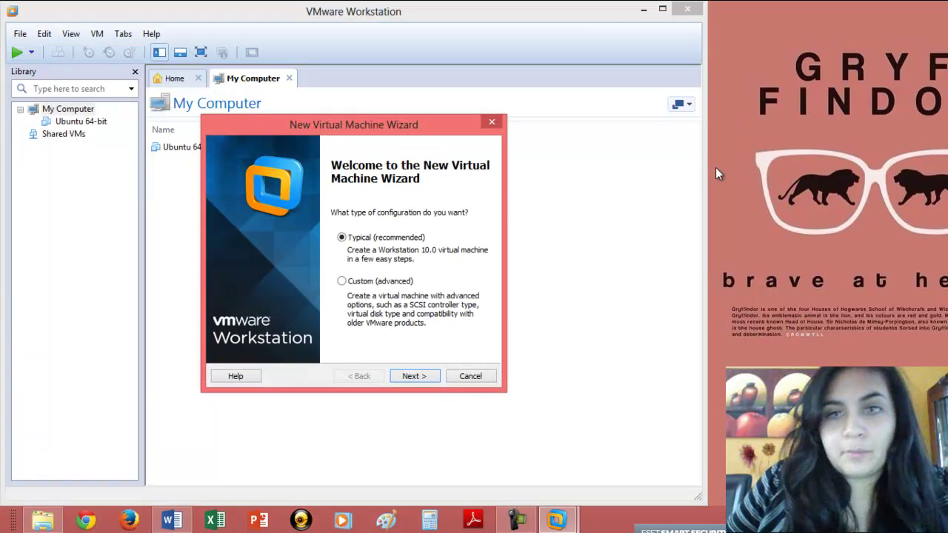
pyautogui.click(428, 376)
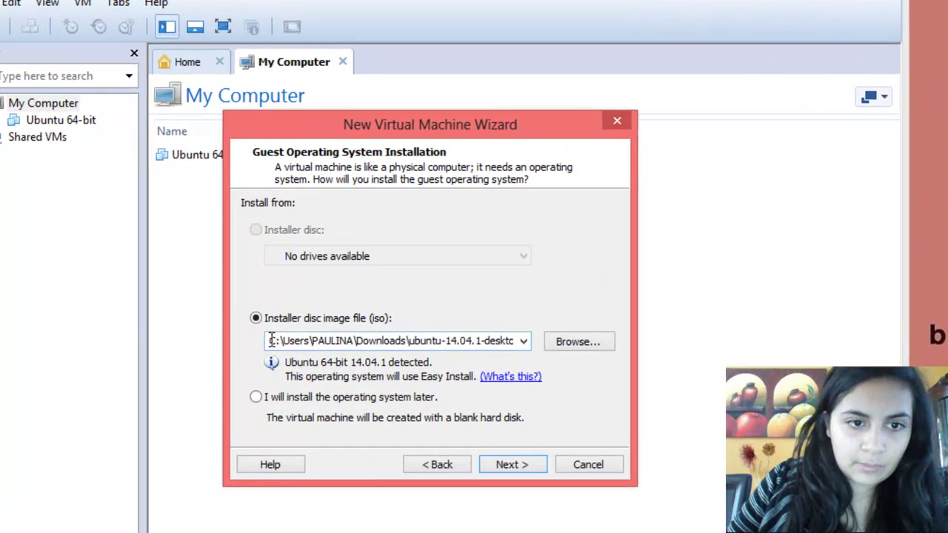
# Step: Replace the installer disc image with the windows-7-home-premium-32-bits-es-win ISO from the Descargas folder and continue to the Easy Install information
pyautogui.moveTo(248, 305); pyautogui.dragTo(451, 305)
pyautogui.press('BackSpace')
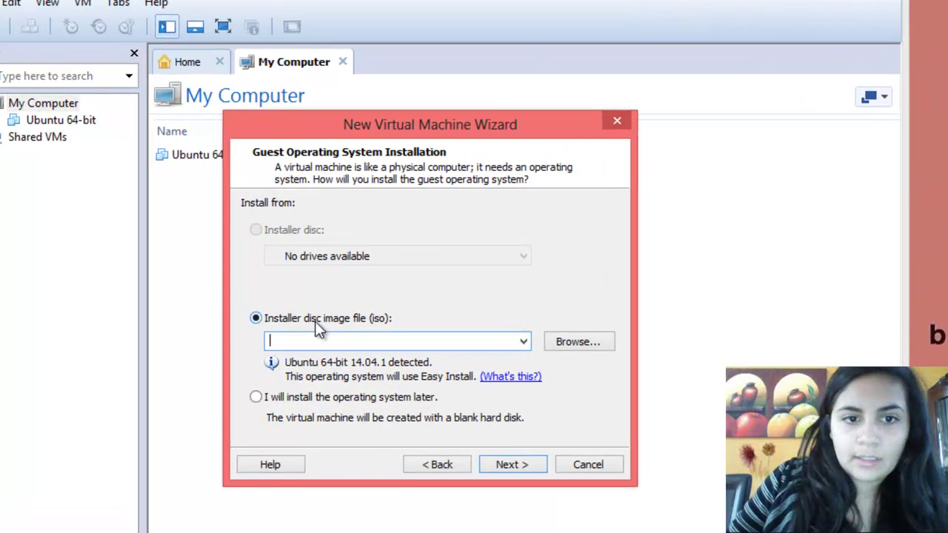
pyautogui.click(602, 344)
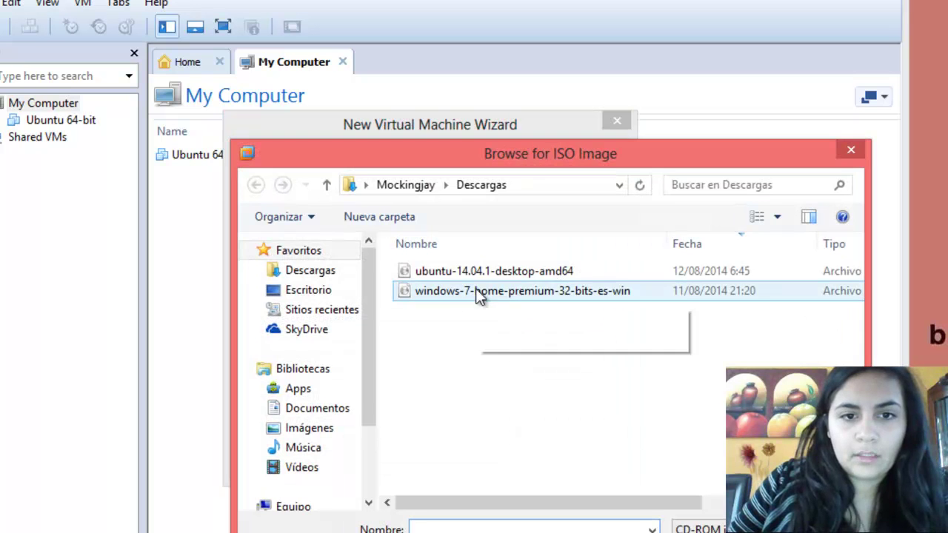
pyautogui.doubleClick(475, 290)
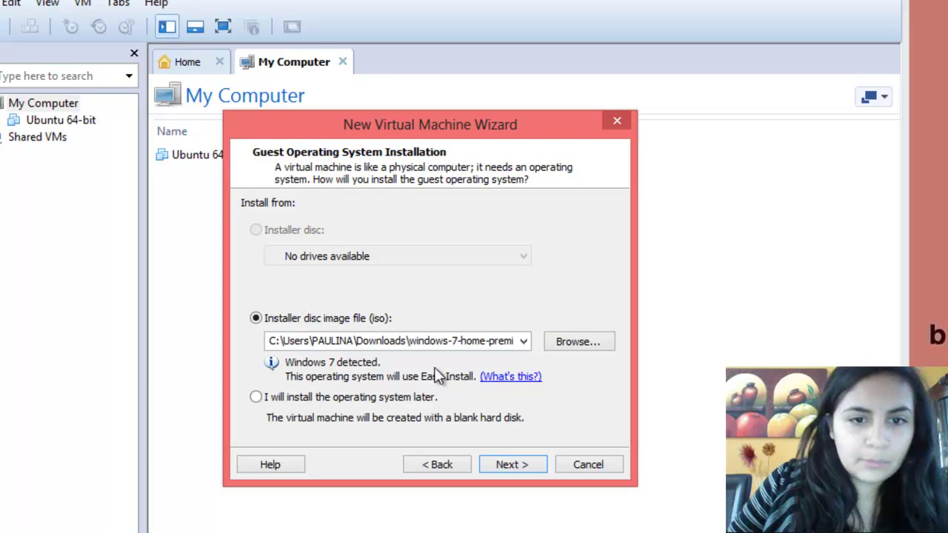
pyautogui.click(510, 465)
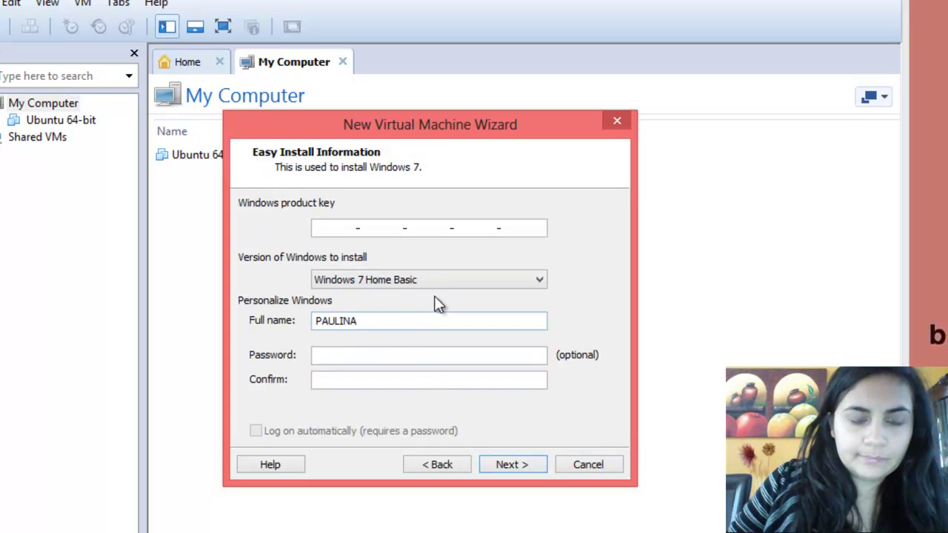
# Step: Enter and confirm the Windows account password for the Easy Install
pyautogui.click(380, 356)
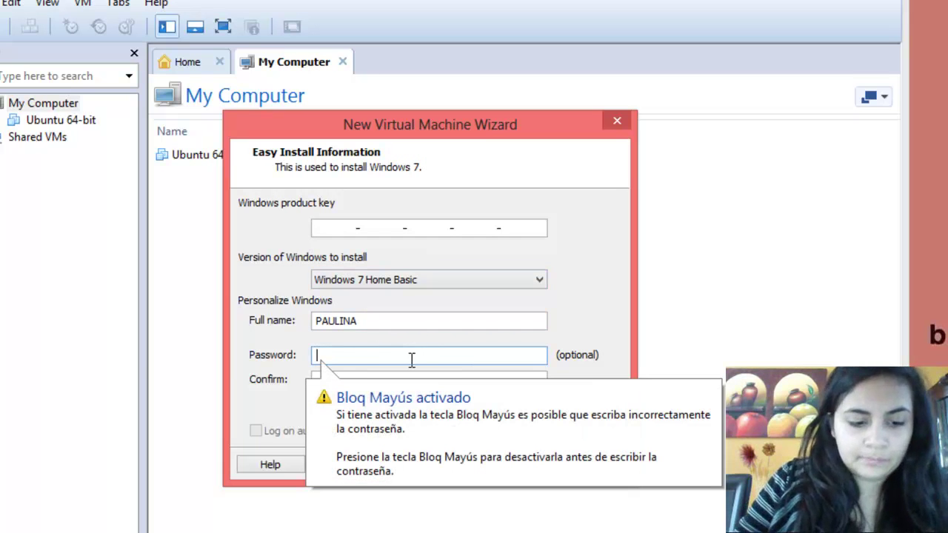
pyautogui.press('capslock')
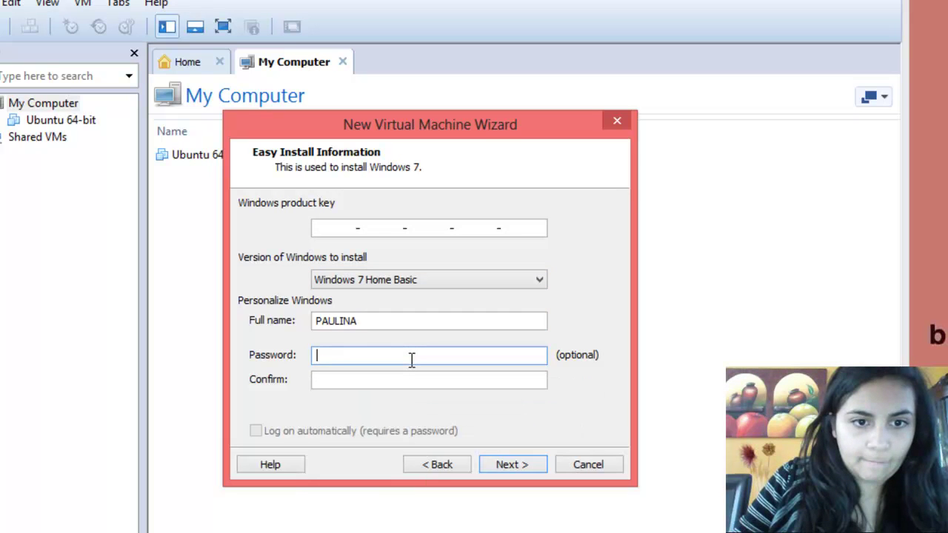
pyautogui.write('••••')
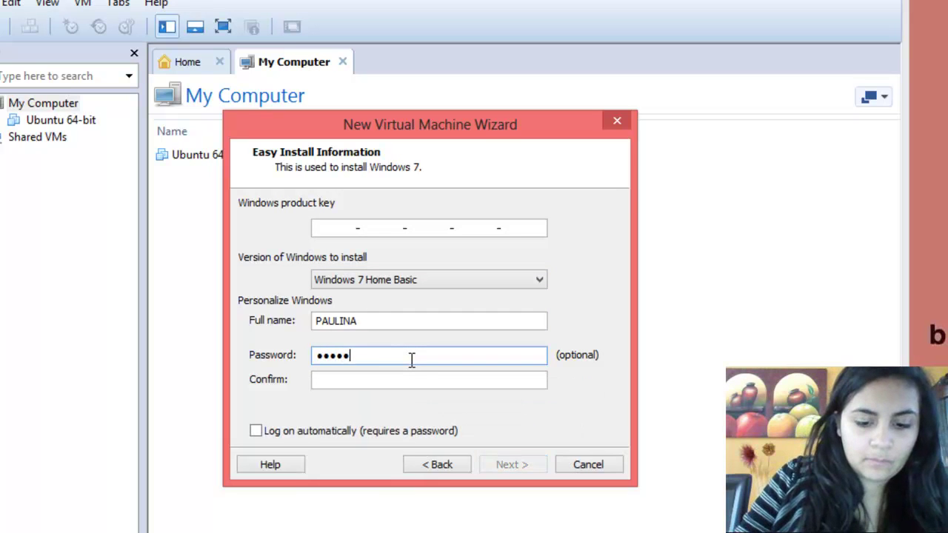
pyautogui.write('••')
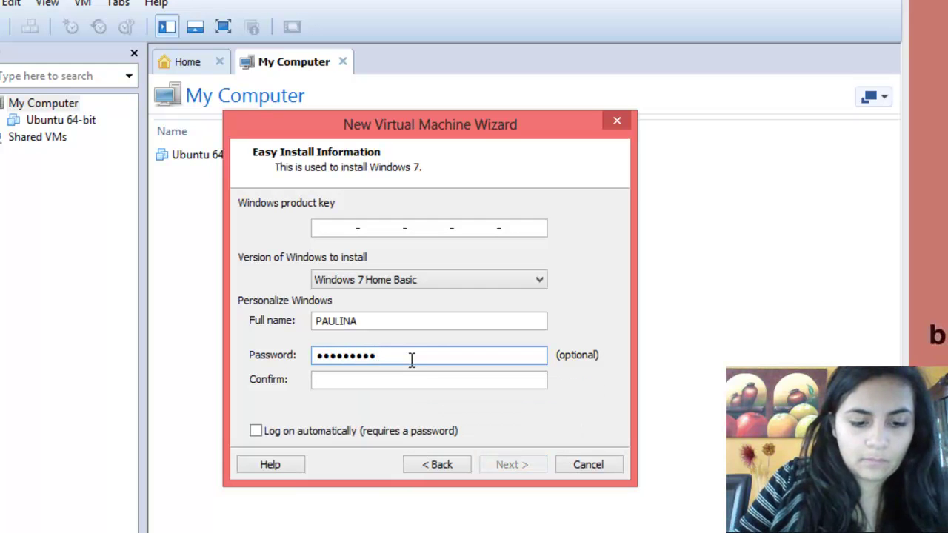
pyautogui.press('BackSpace')
pyautogui.press('BackSpace')
pyautogui.press('BackSpace')
pyautogui.press('BackSpace')
pyautogui.press('BackSpace')
pyautogui.press('BackSpace')
pyautogui.press('BackSpace')
pyautogui.write('••••••••••')
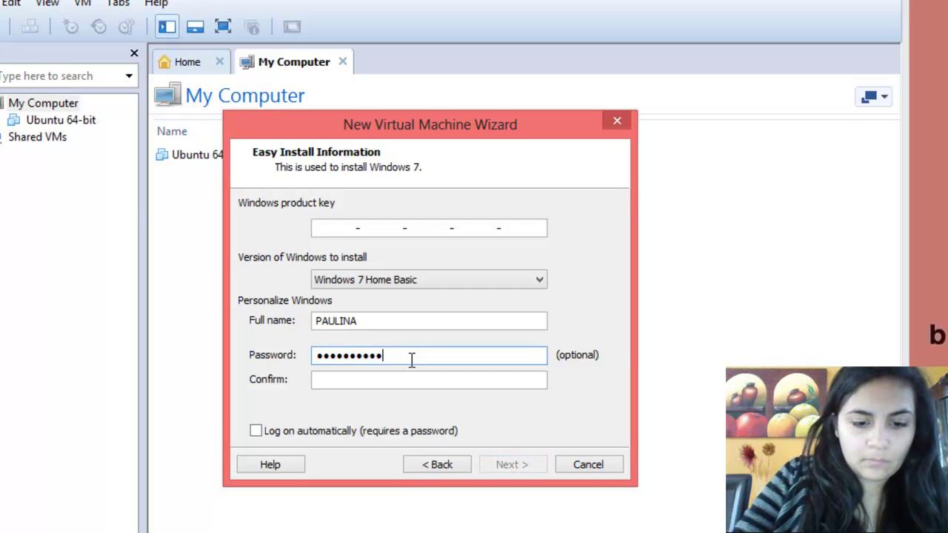
pyautogui.write('•••••••')
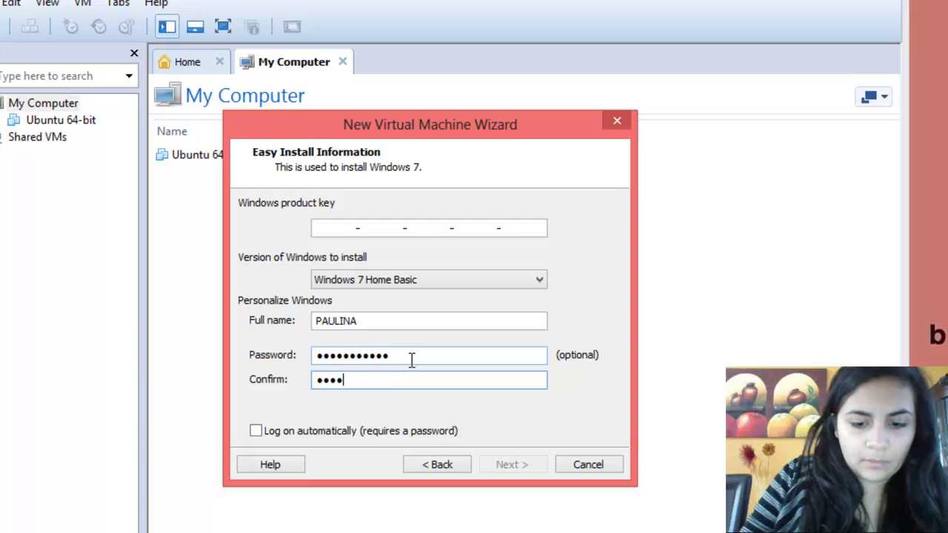
pyautogui.write('••••')
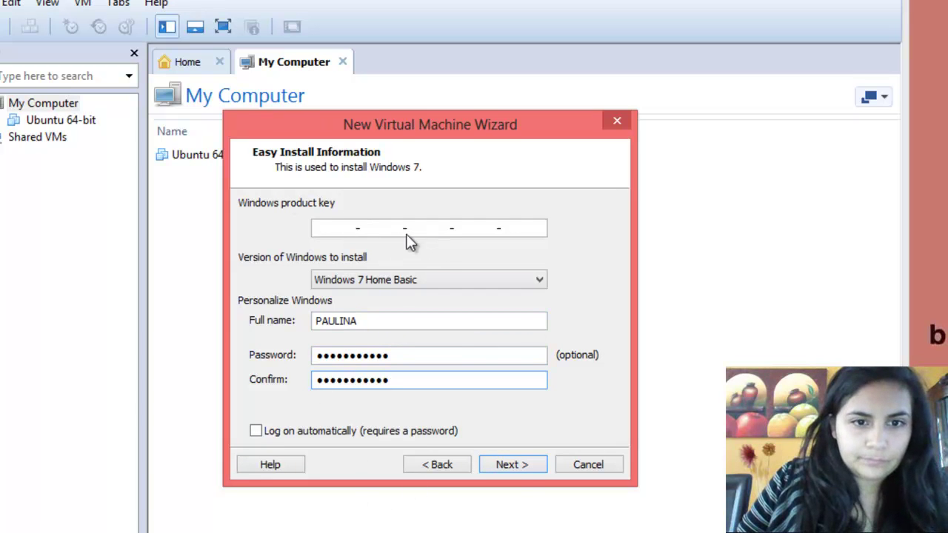
# Step: Continue without a Windows product key and stop the missing-key message from showing again
pyautogui.click(515, 465)
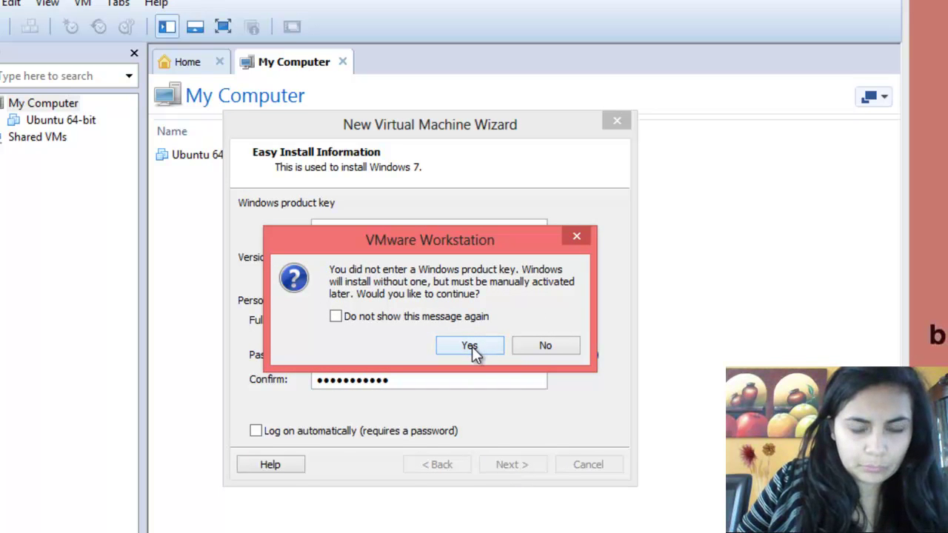
pyautogui.click(383, 324)
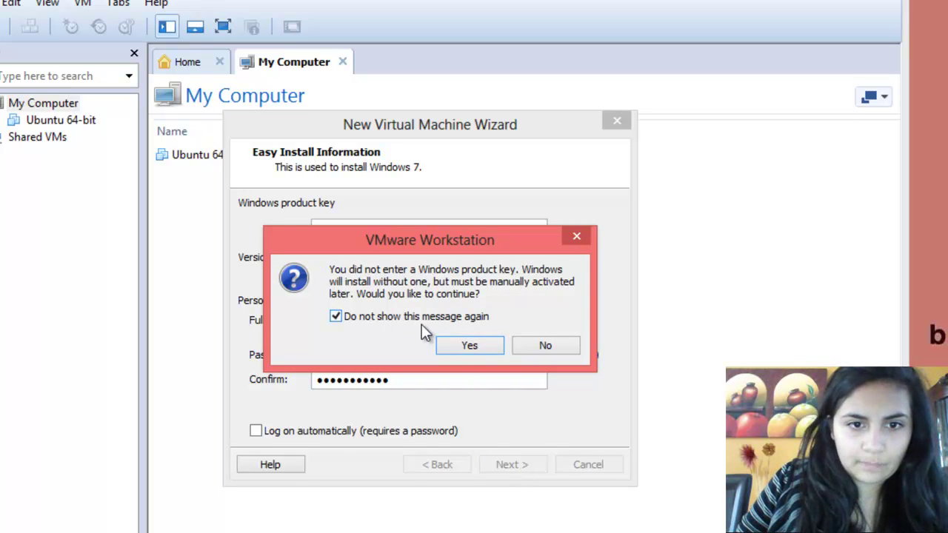
pyautogui.click(490, 350)
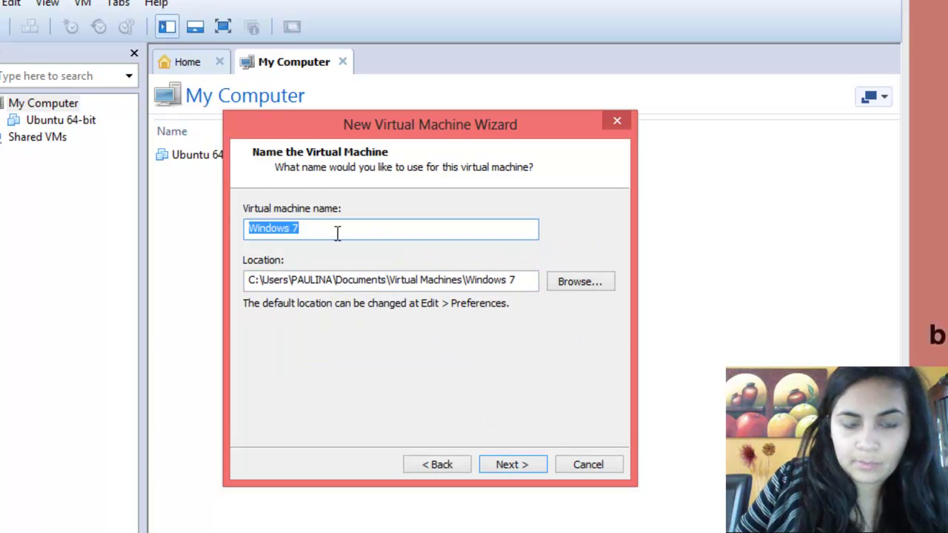
# Step: Accept the virtual machine name Windows 7 and set the maximum disk size to 40 GB, split into multiple files
pyautogui.click(504, 464)
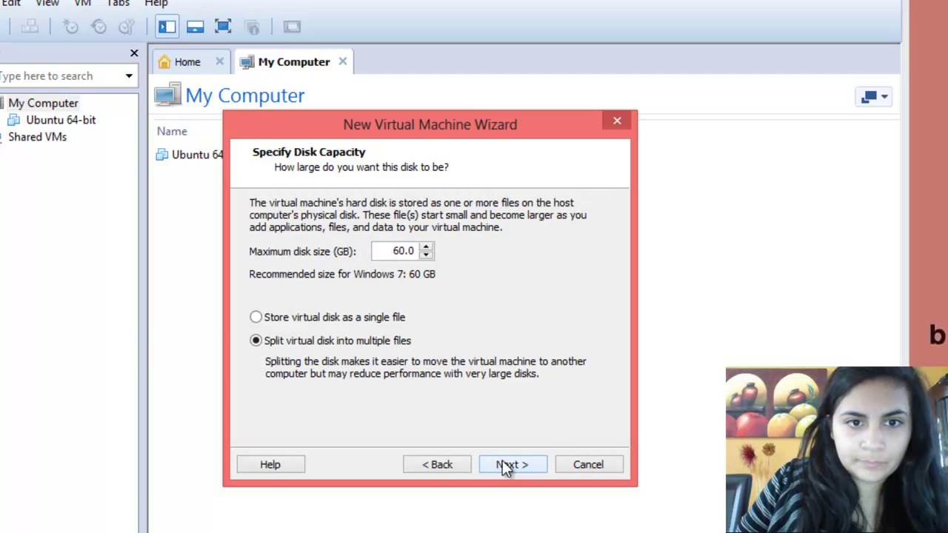
pyautogui.click(426, 257)
pyautogui.click(427, 257)
pyautogui.click(426, 257)
pyautogui.click(426, 257)
pyautogui.click(426, 257)
pyautogui.click(426, 257)
pyautogui.click(426, 257)
pyautogui.click(426, 256)
pyautogui.click(426, 257)
pyautogui.click(427, 257)
pyautogui.click(427, 257)
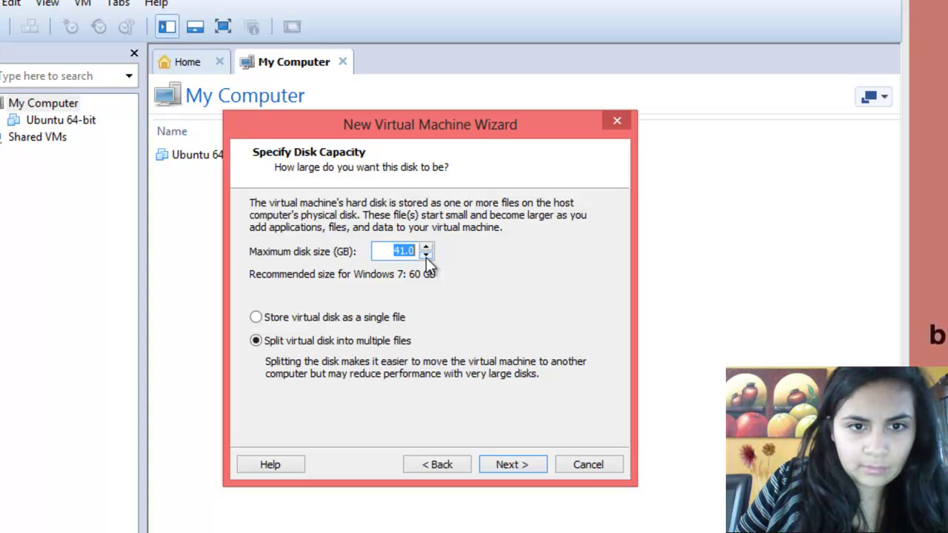
pyautogui.click(426, 257)
pyautogui.click(426, 257)
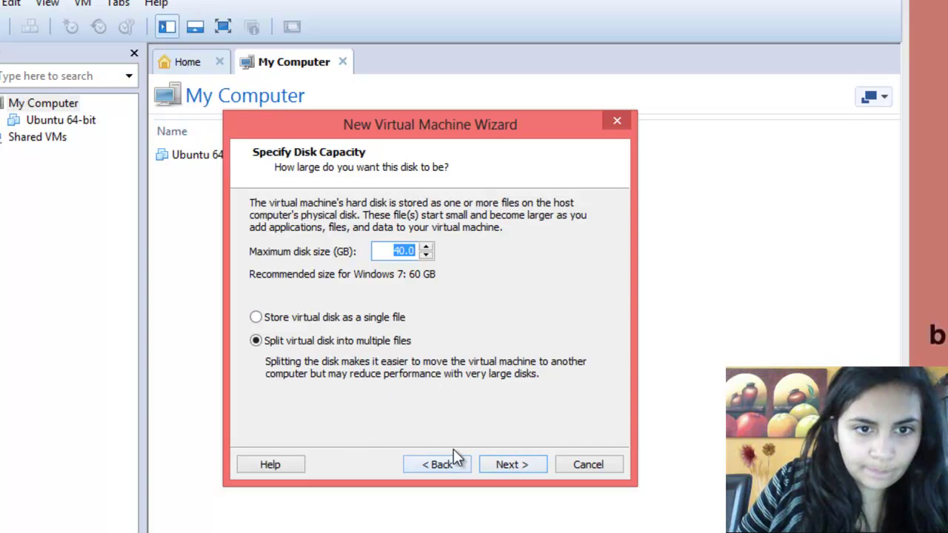
pyautogui.click(535, 464)
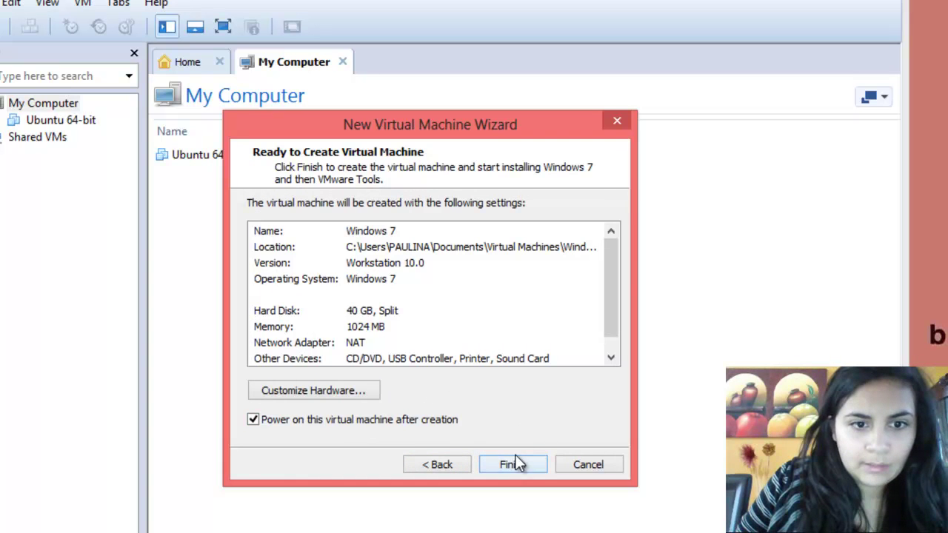
# Step: Finish creating the Windows 7 virtual machine with the summarized settings and power it on
pyautogui.scroll(-1, 610, 300)
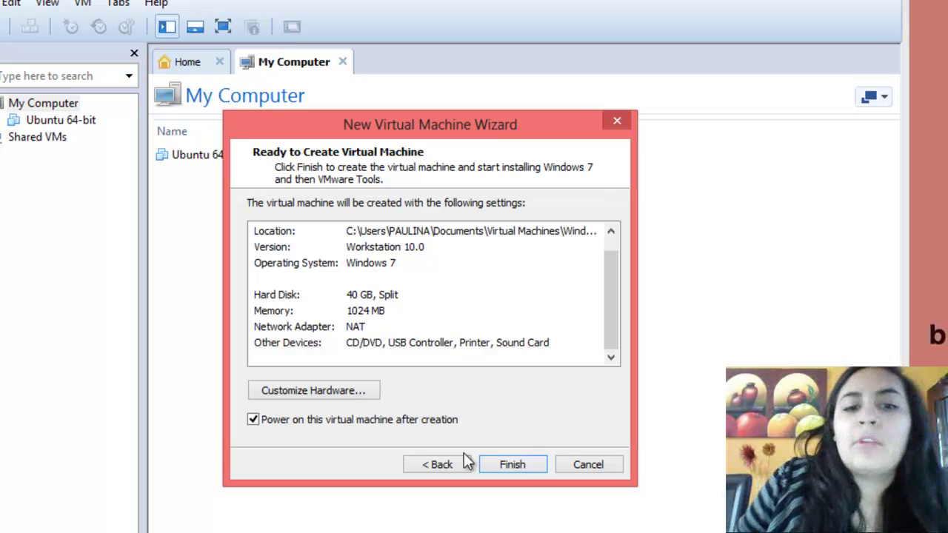
pyautogui.click(533, 462)
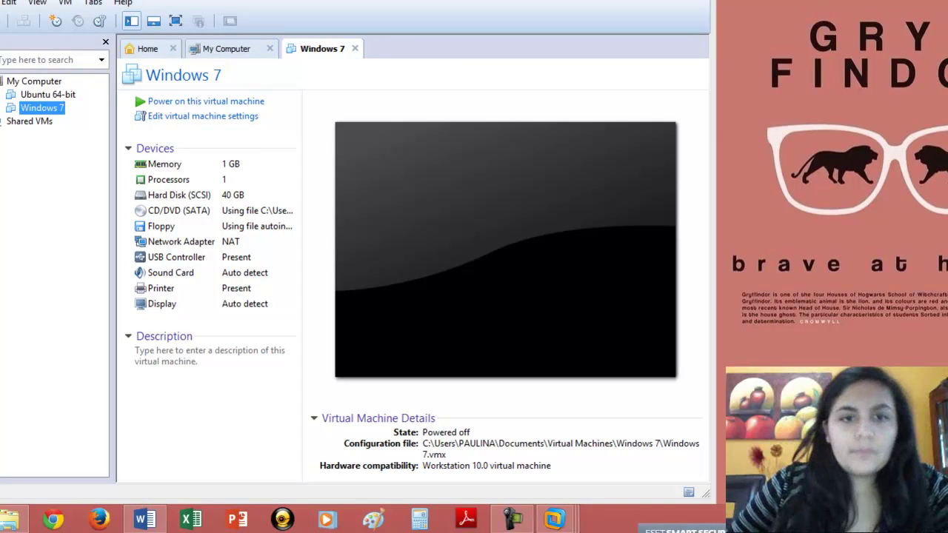
pyautogui.click(222, 101)
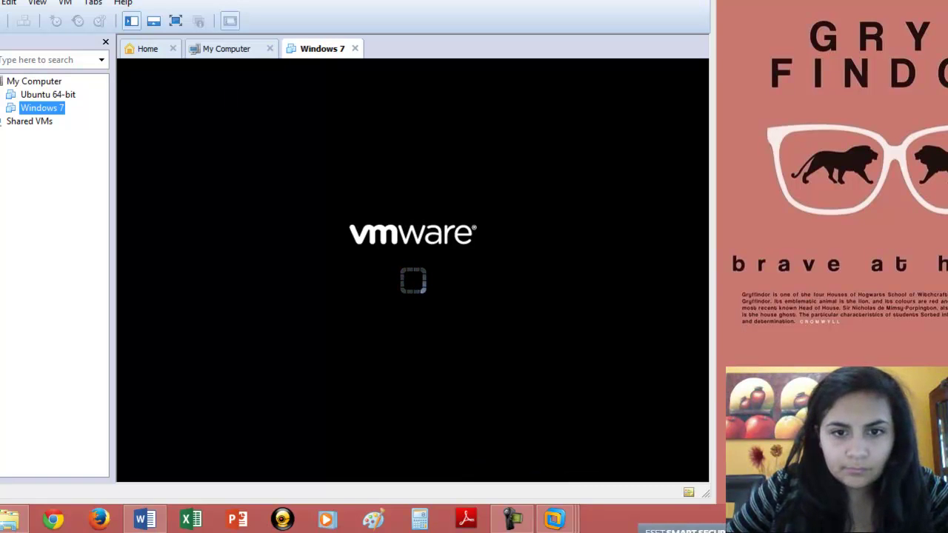
pyautogui.click(512, 519)
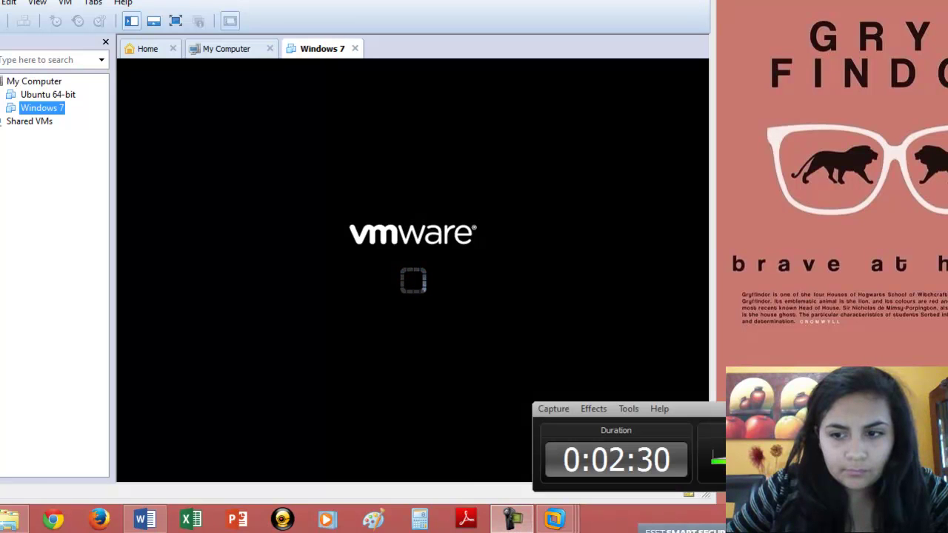
pyautogui.click(433, 324)
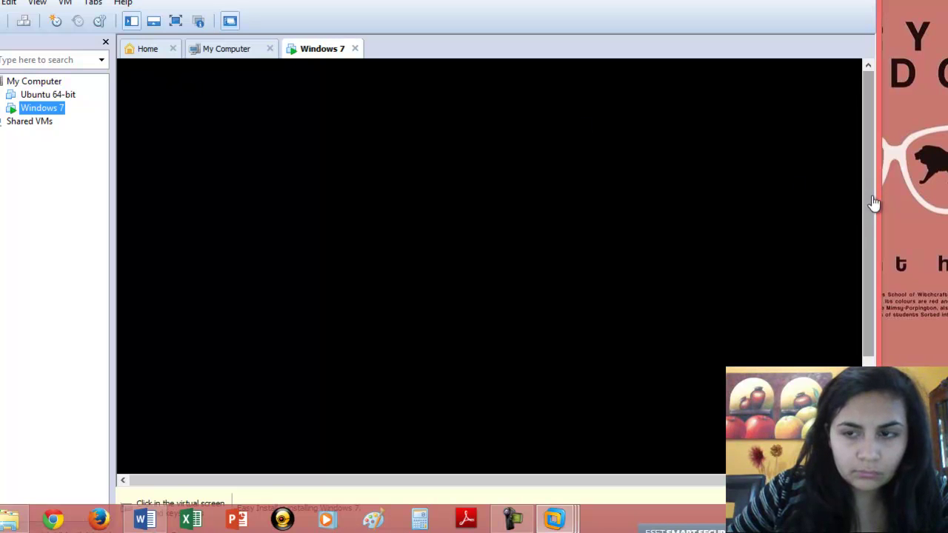
pyautogui.click(513, 520)
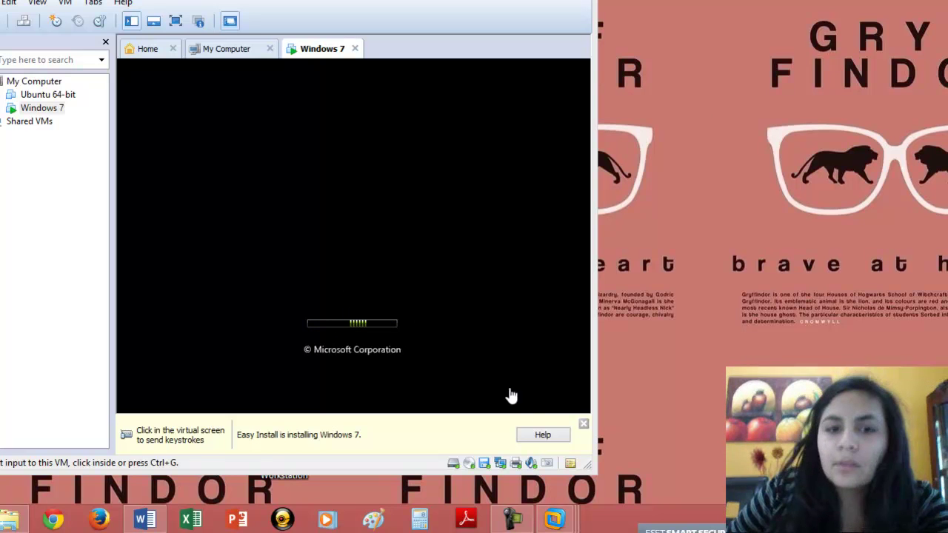
pyautogui.moveTo(505, 526)
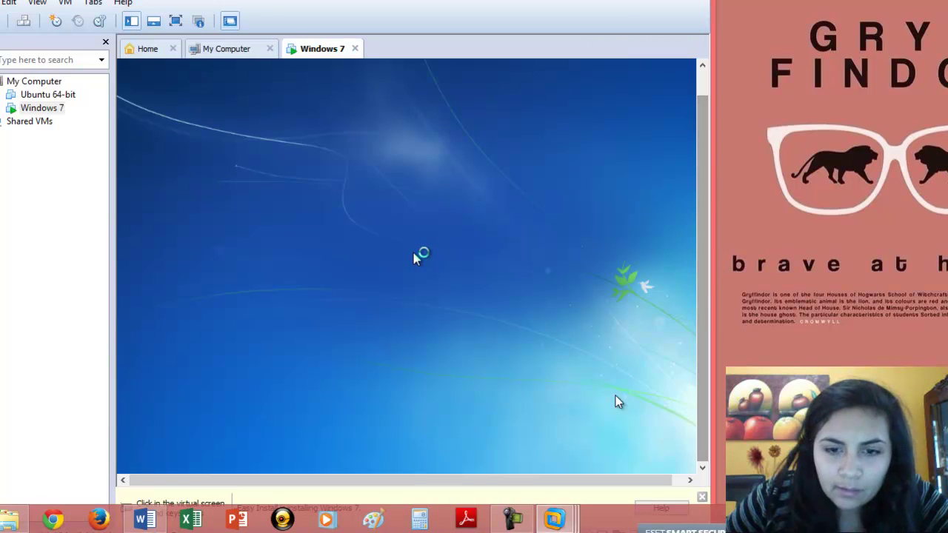
pyautogui.hscroll(1, 493, 482)
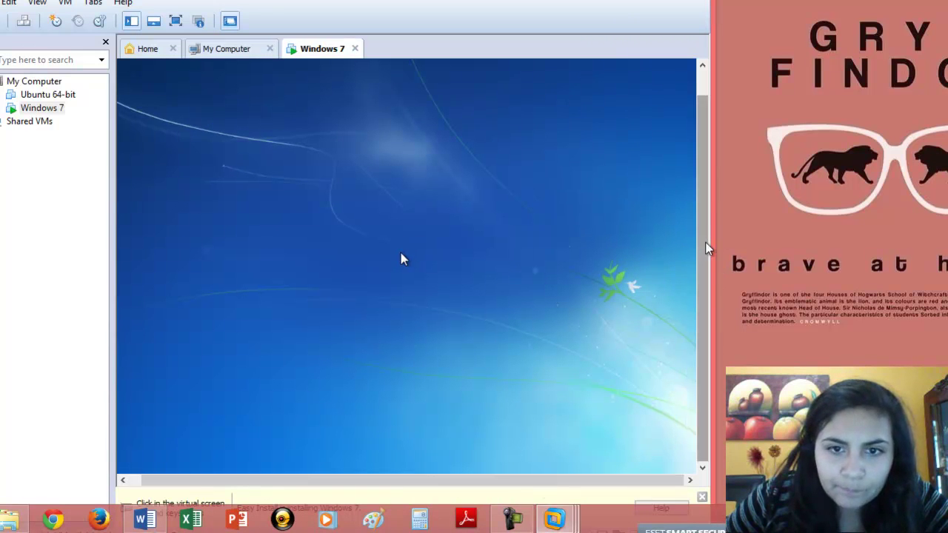
pyautogui.click(538, 311)
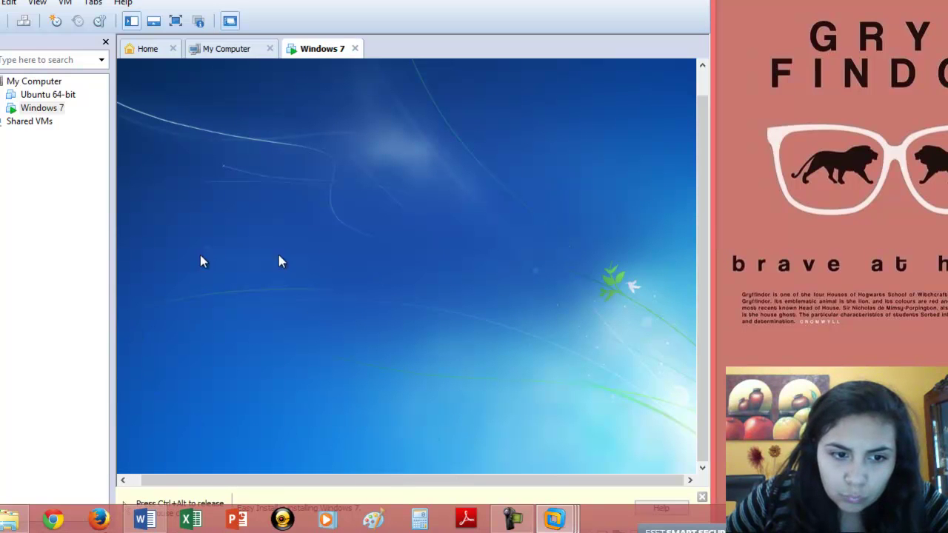
pyautogui.hotkey('ctrl', 'alt')
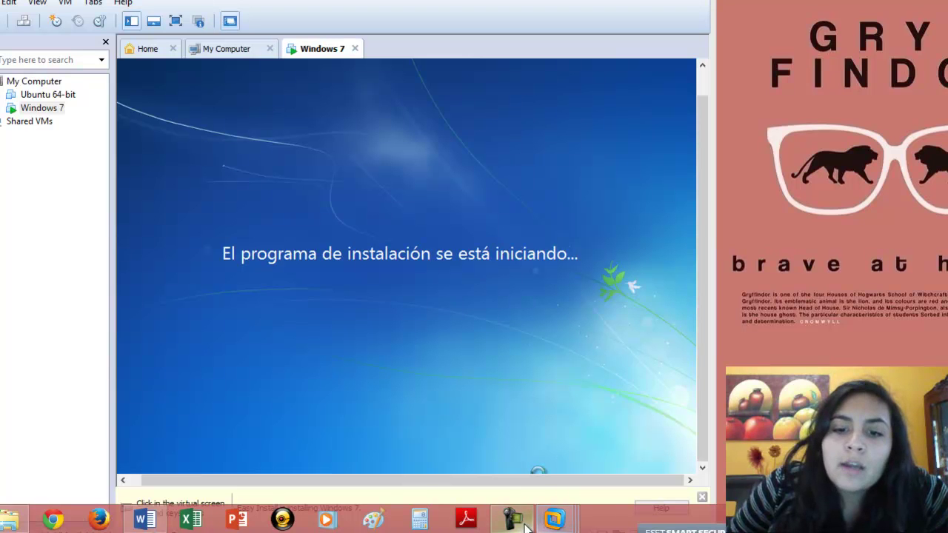
pyautogui.moveTo(516, 527)
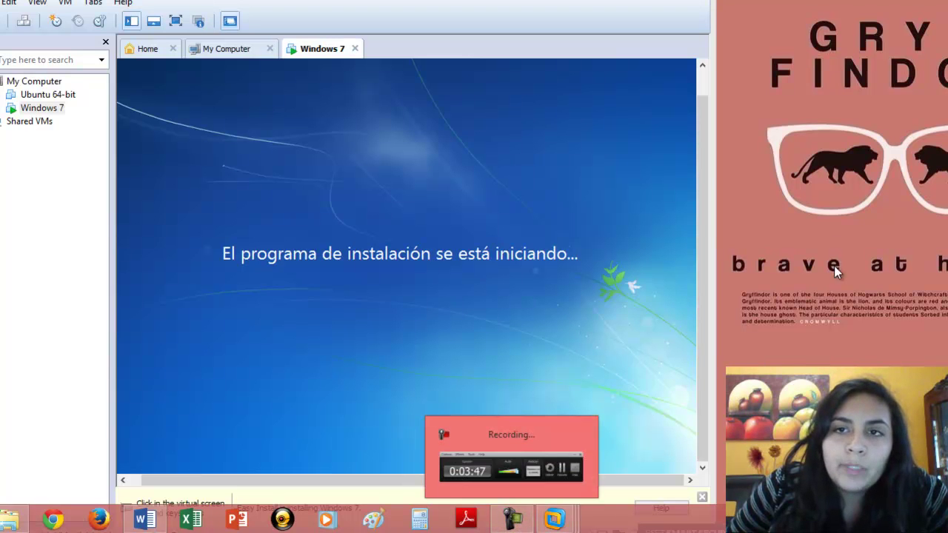
pyautogui.scroll(1, 687, 190)
pyautogui.click(561, 452)
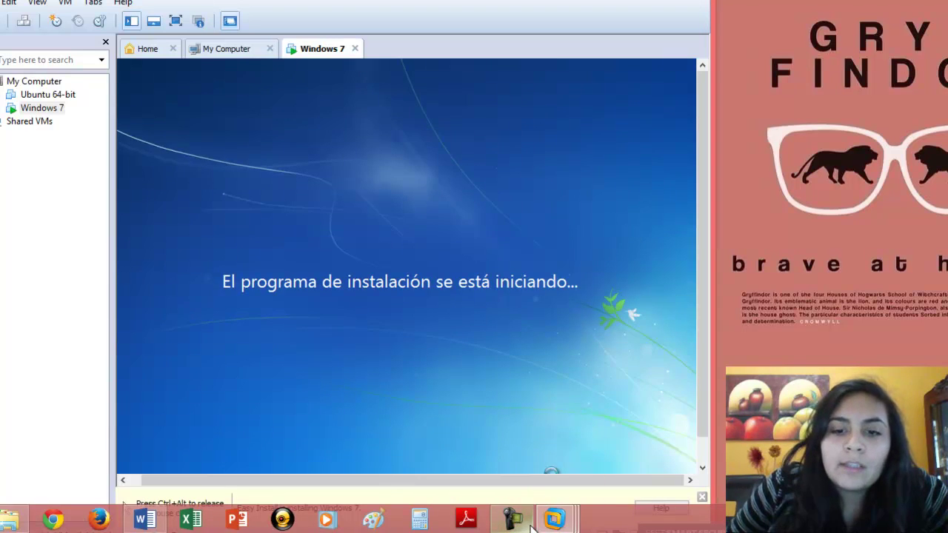
pyautogui.moveTo(530, 526)
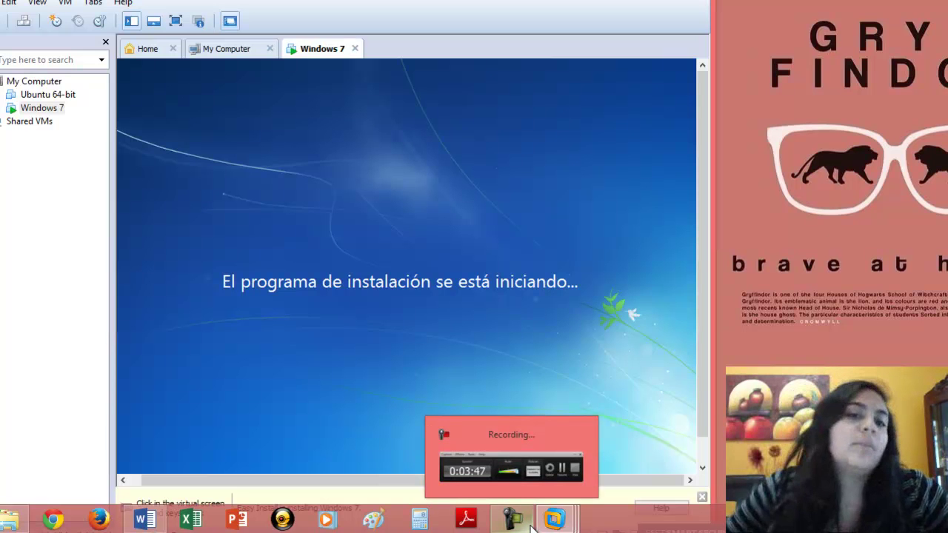
pyautogui.click(662, 220)
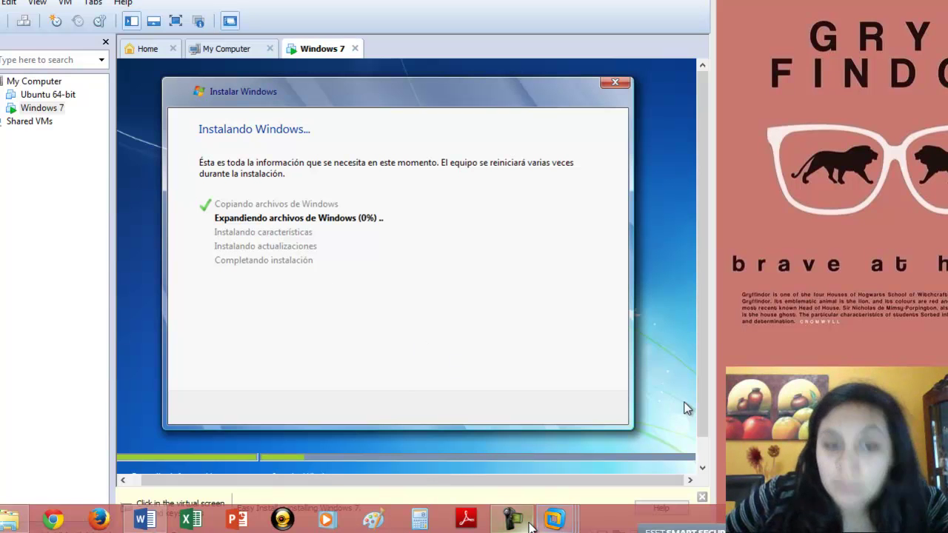
pyautogui.click(674, 527)
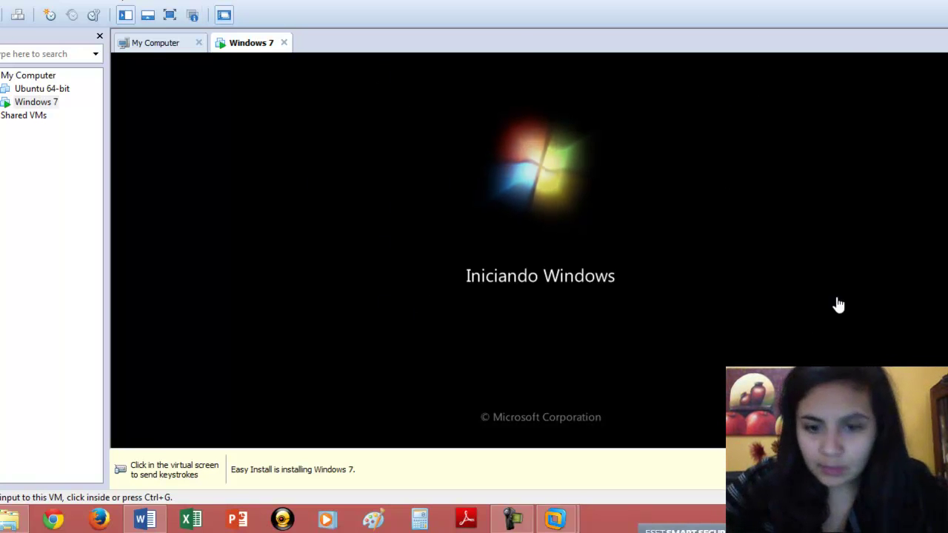
pyautogui.click(513, 520)
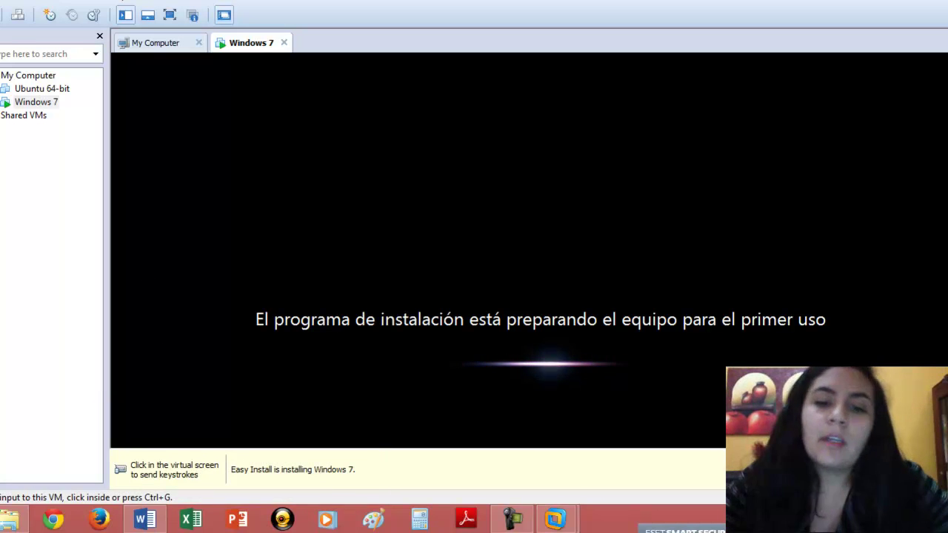
pyautogui.click(527, 520)
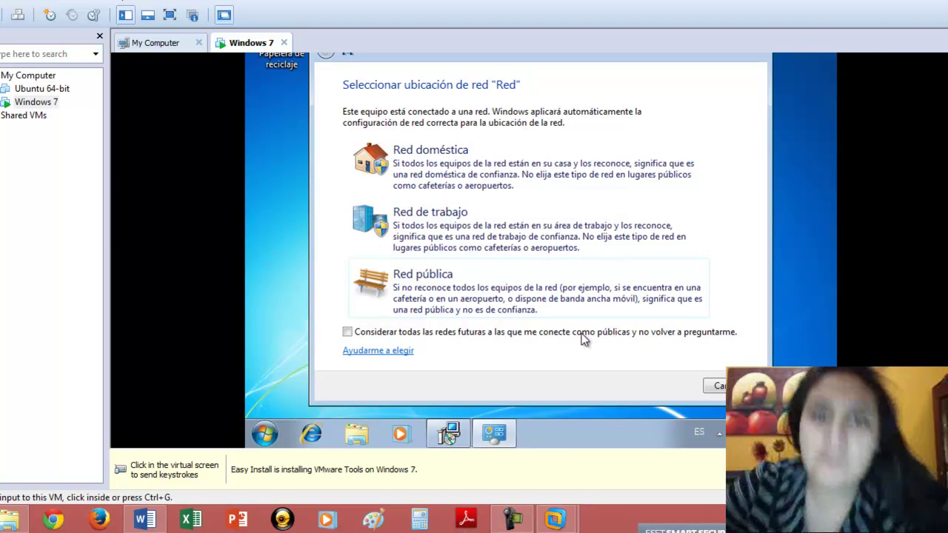
# Step: Set the network location of the Windows 7 guest to Red doméstica
pyautogui.click(466, 174)
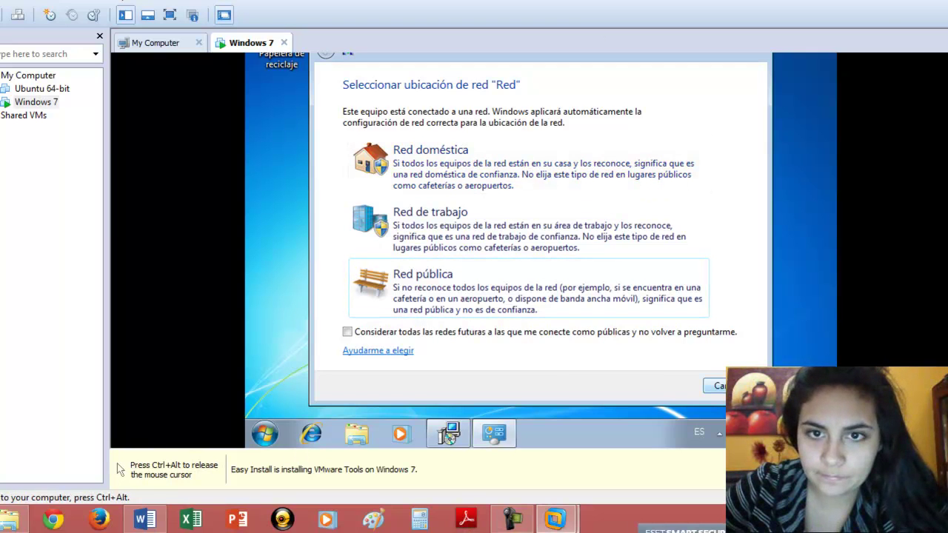
pyautogui.click(428, 175)
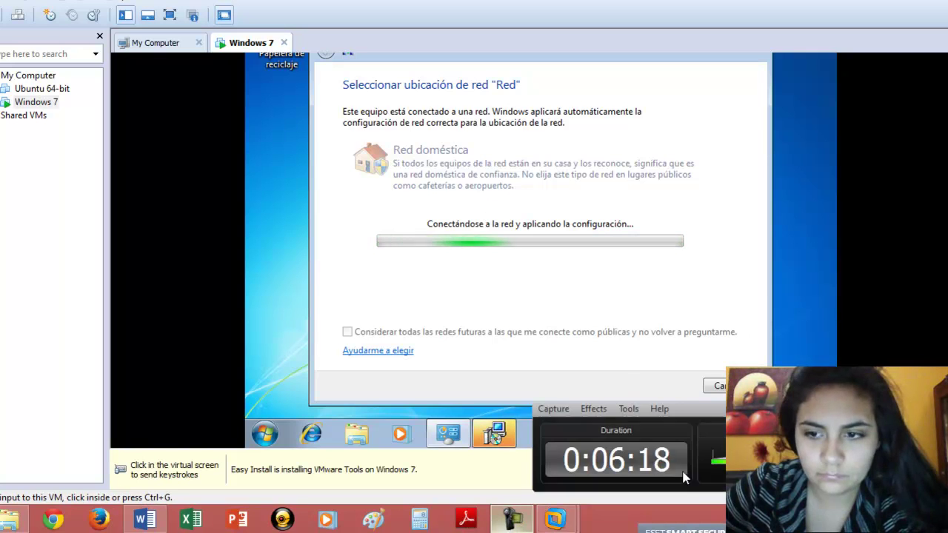
pyautogui.click(512, 519)
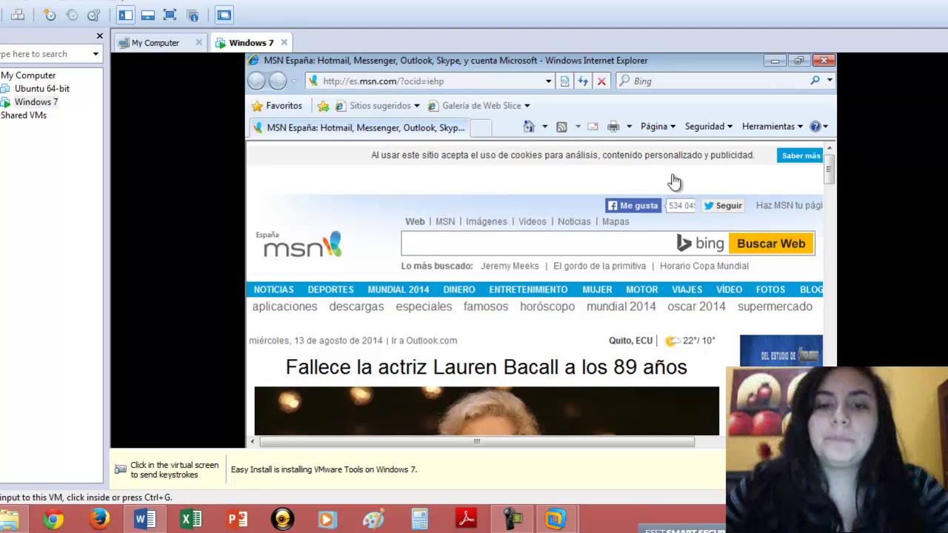
# Step: Look through the MSN España home page in the guest's Internet Explorer, minimize the browser and return input control to the host
pyautogui.click(831, 174)
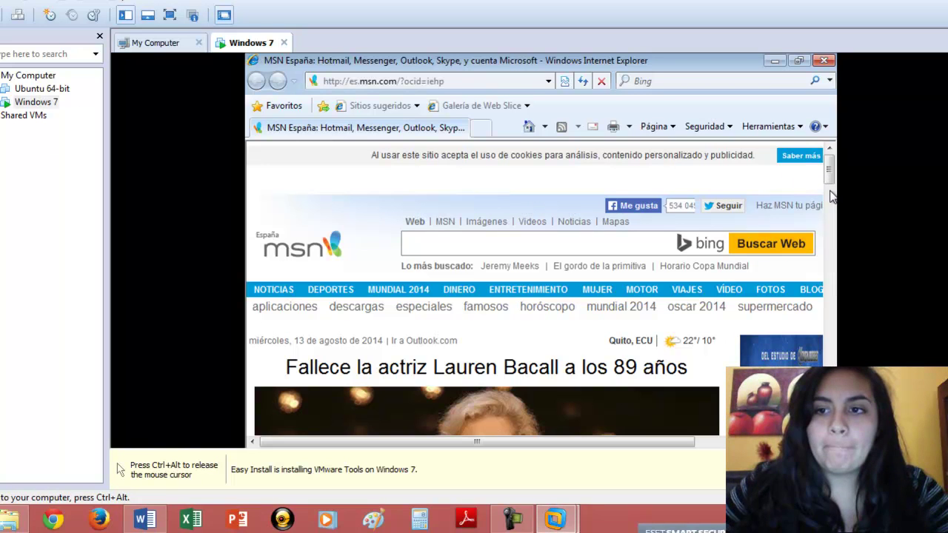
pyautogui.moveTo(829, 174); pyautogui.dragTo(835, 267)
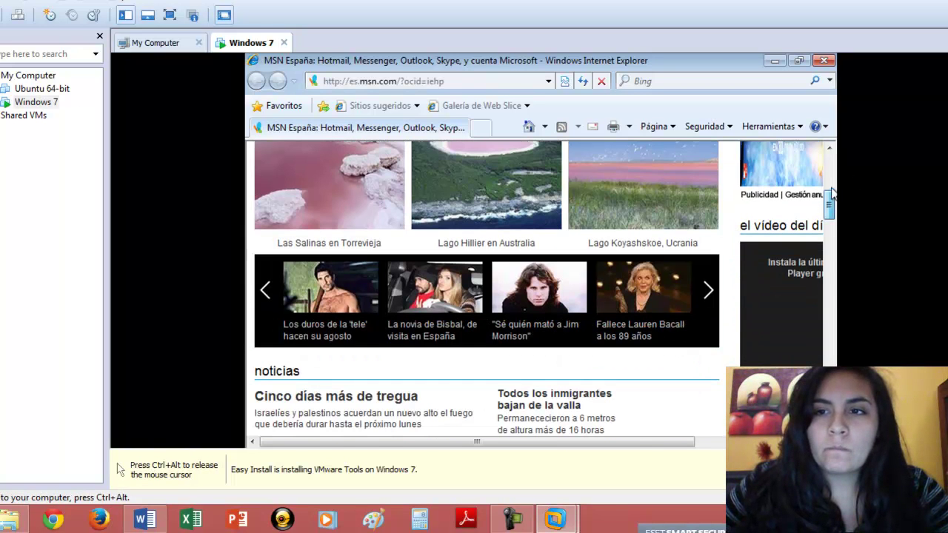
pyautogui.click(772, 62)
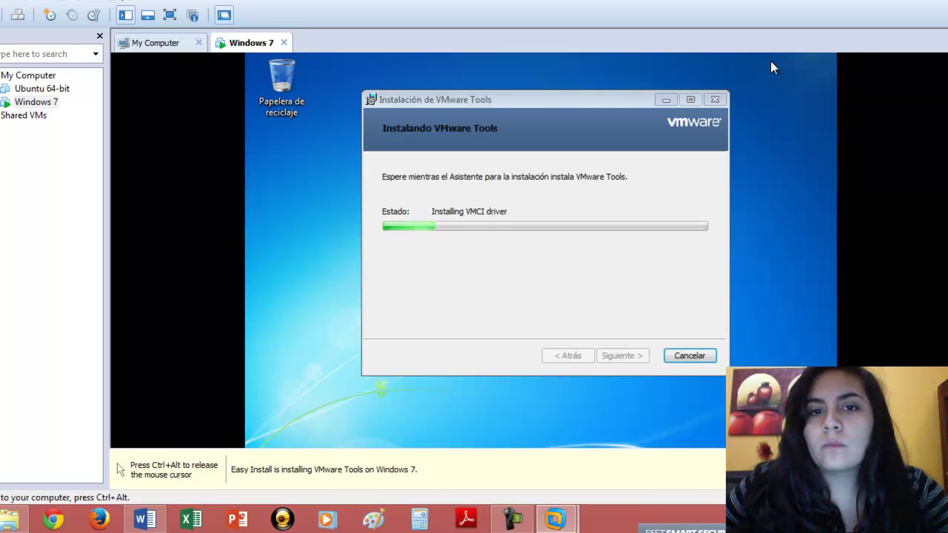
pyautogui.hotkey('ctrl', 'alt')
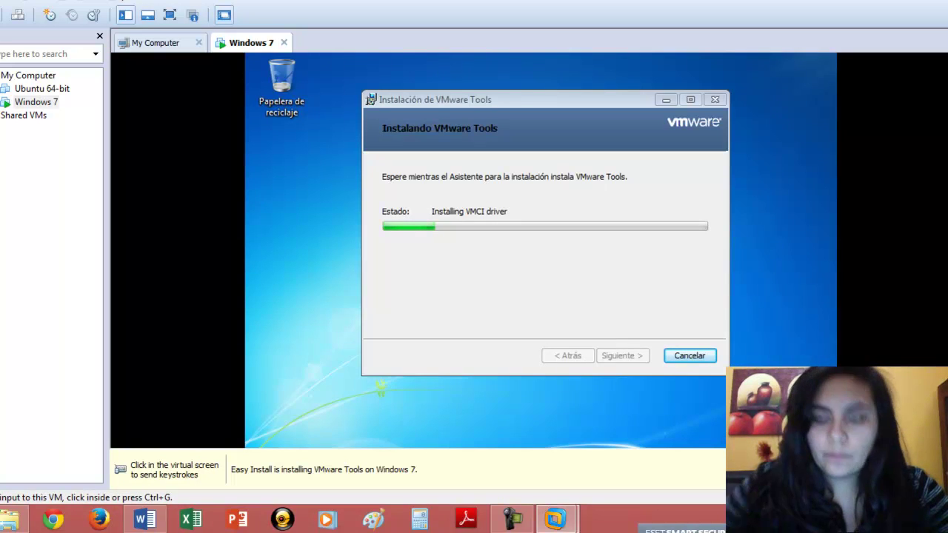
# Step: Open the Documentos library in the Windows 7 guest to view its contents
pyautogui.click(489, 436)
pyautogui.hotkey('ctrl', 'alt')
pyautogui.click(245, 364)
pyautogui.hotkey('ctrl', 'alt')
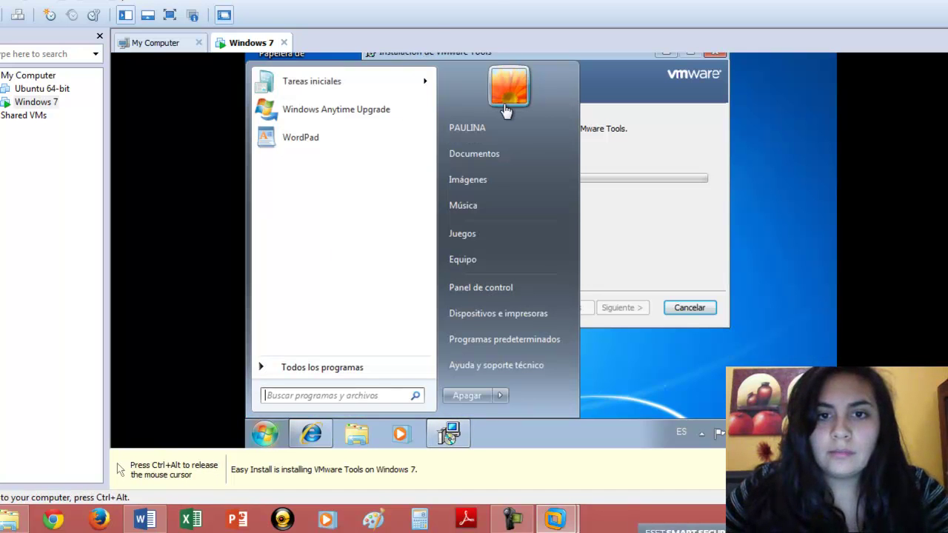
pyautogui.click(489, 154)
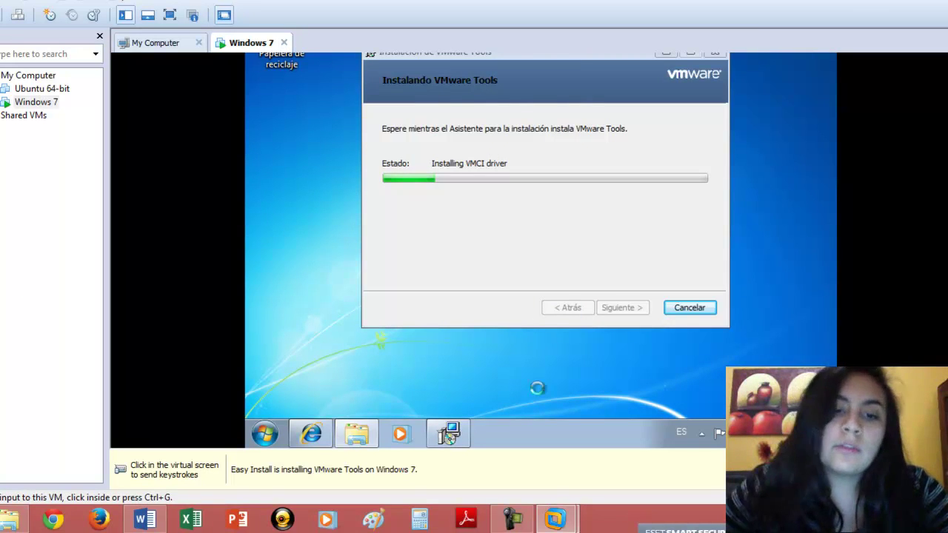
pyautogui.click(304, 444)
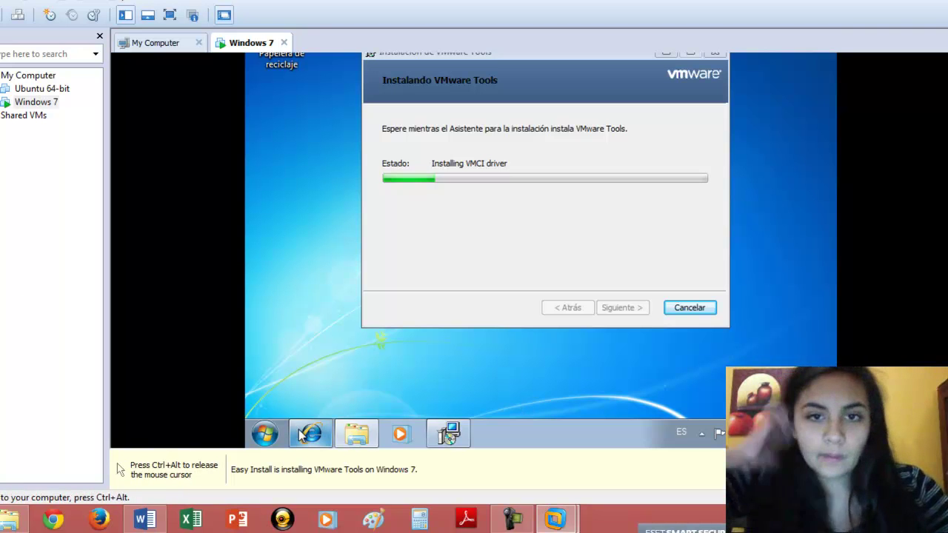
pyautogui.moveTo(302, 435)
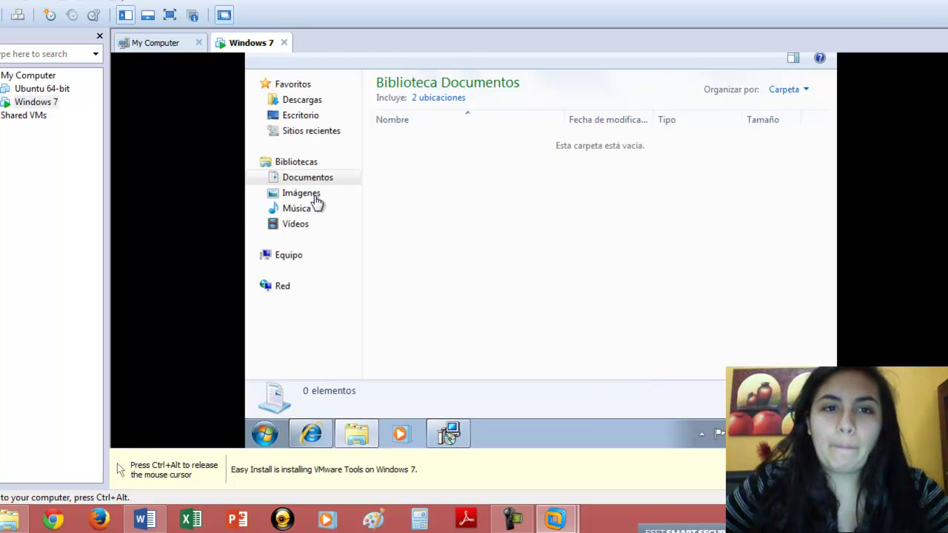
pyautogui.click(836, 319)
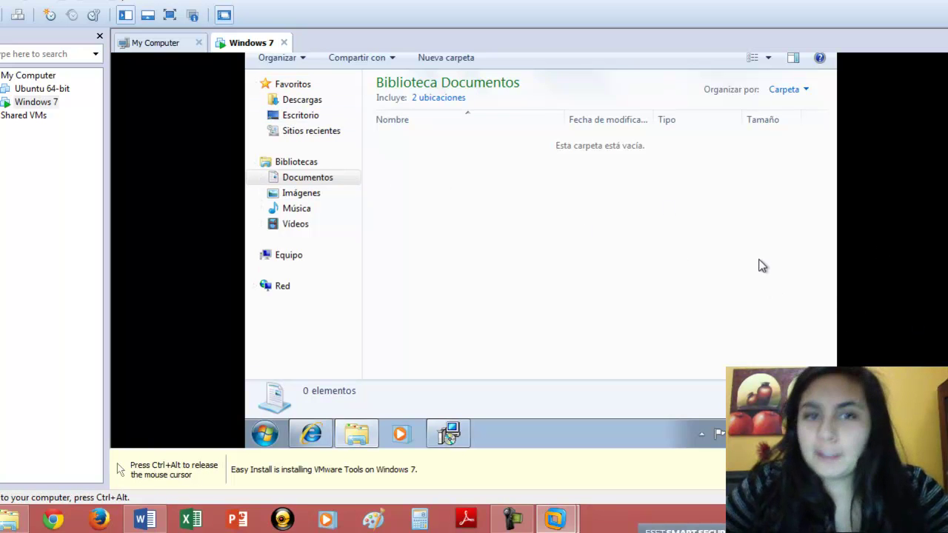
pyautogui.hotkey('ctrl', 'alt')
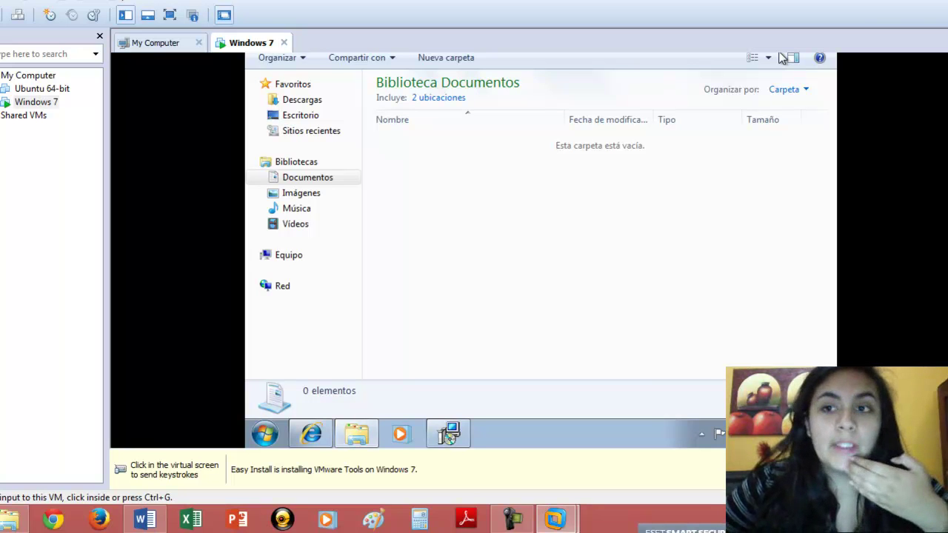
pyautogui.click(805, 148)
pyautogui.hotkey('ctrl', 'alt')
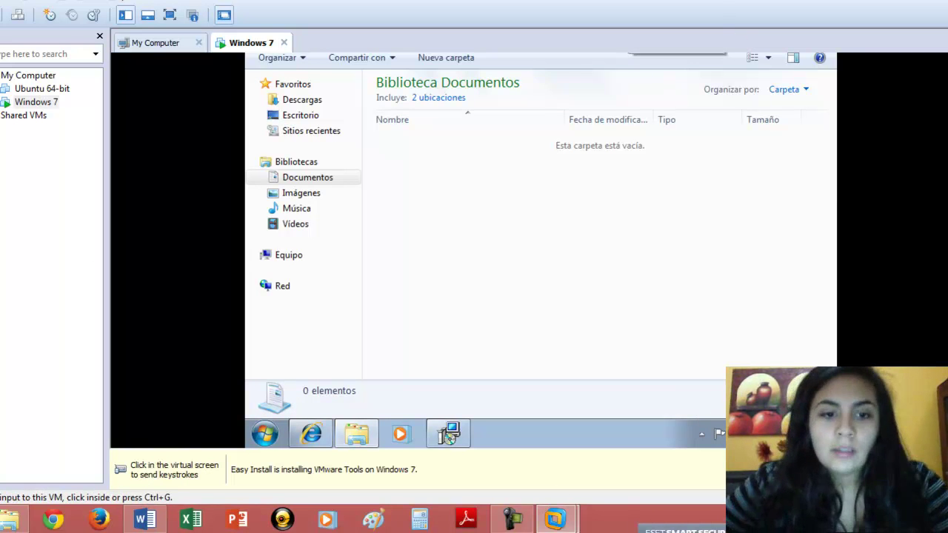
pyautogui.moveTo(513, 522)
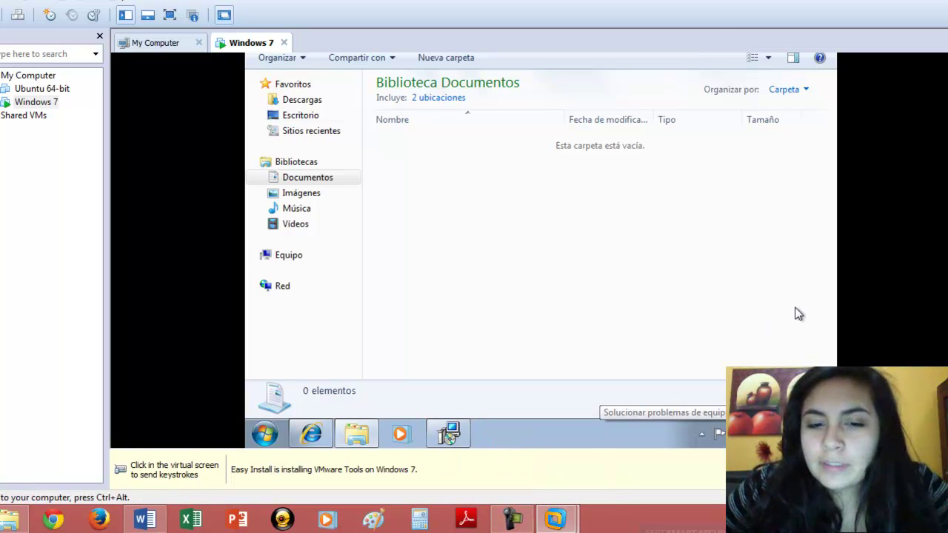
pyautogui.click(519, 523)
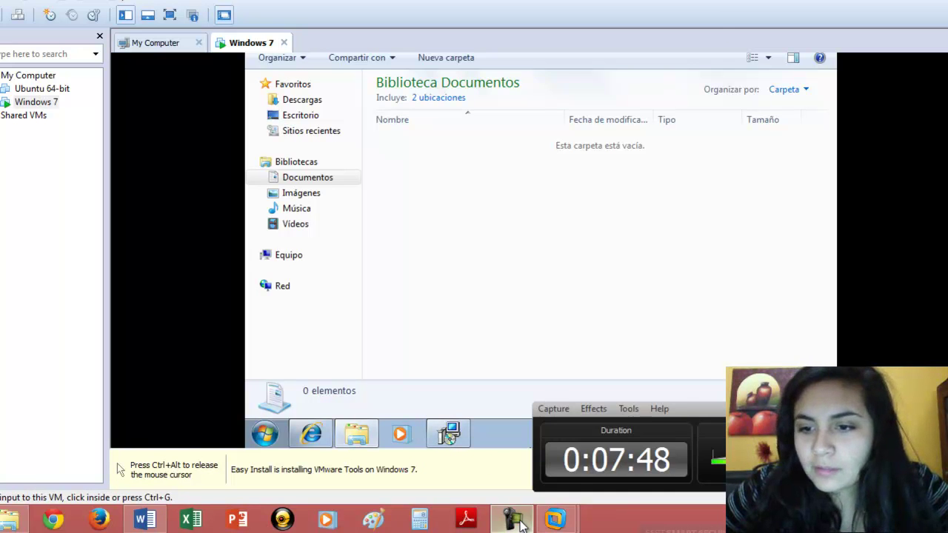